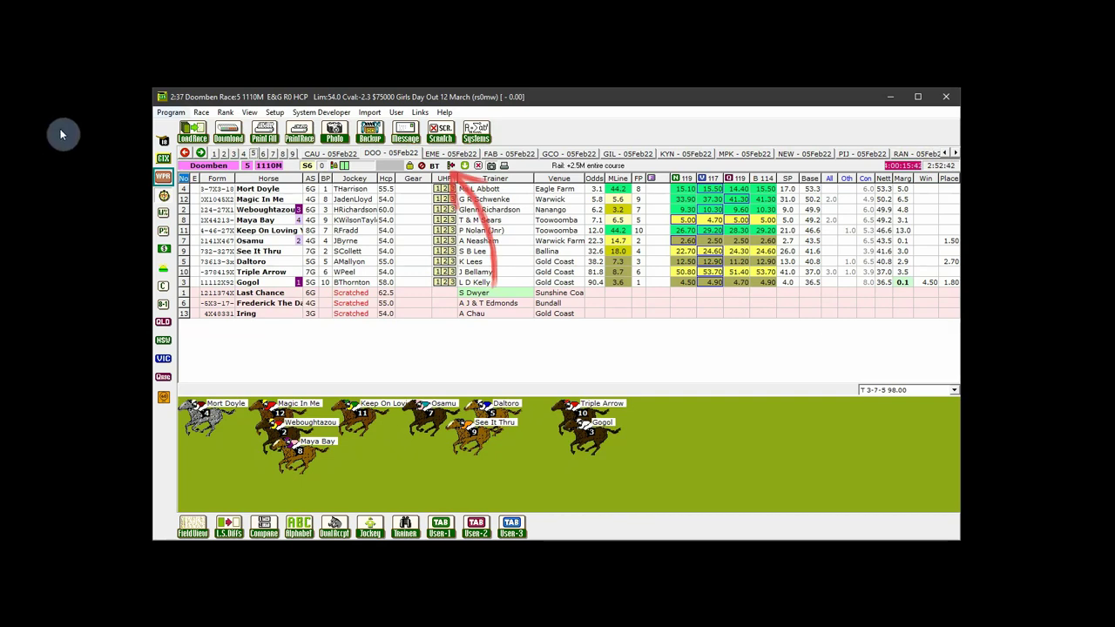
Bring up the meeting management window for loading races and set its date to Saturday 2022-02-05.
left_click(208, 114)
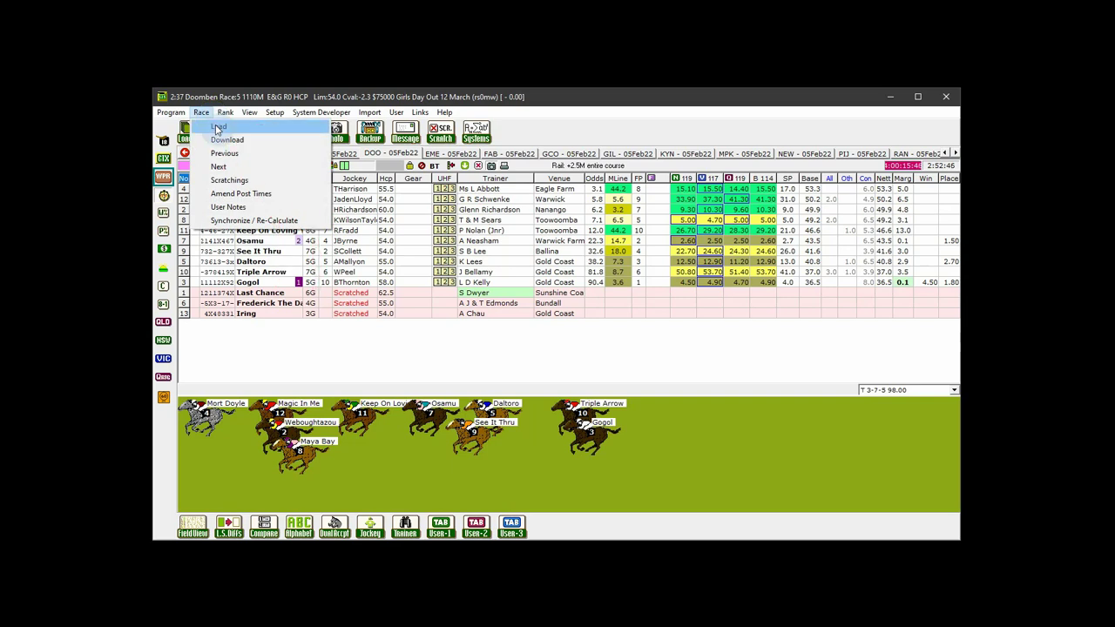
left_click(209, 114)
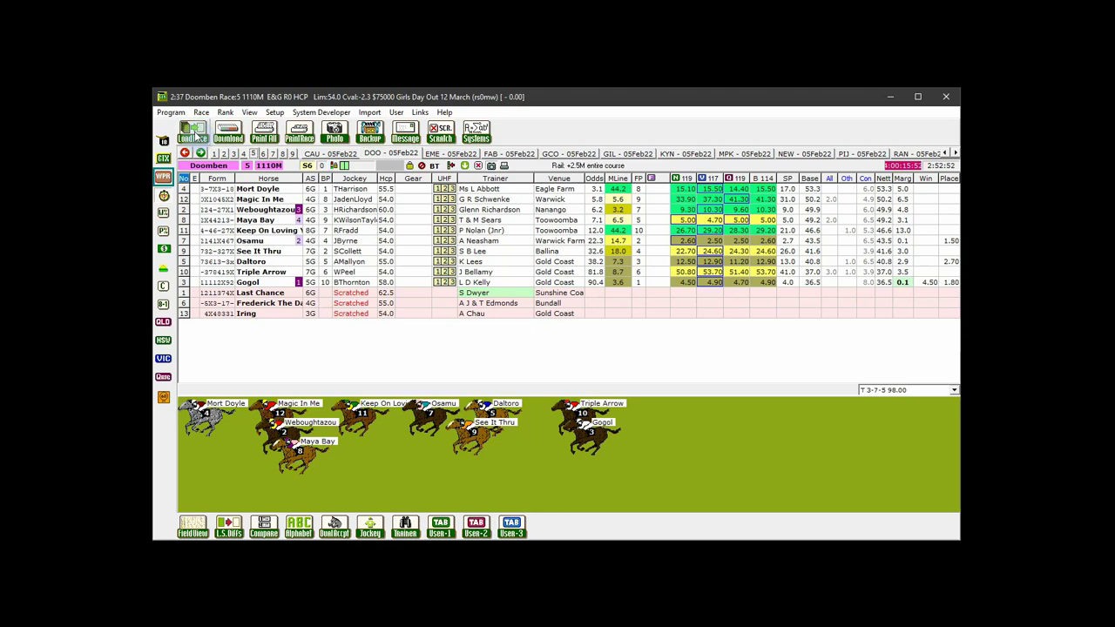
left_click(195, 135)
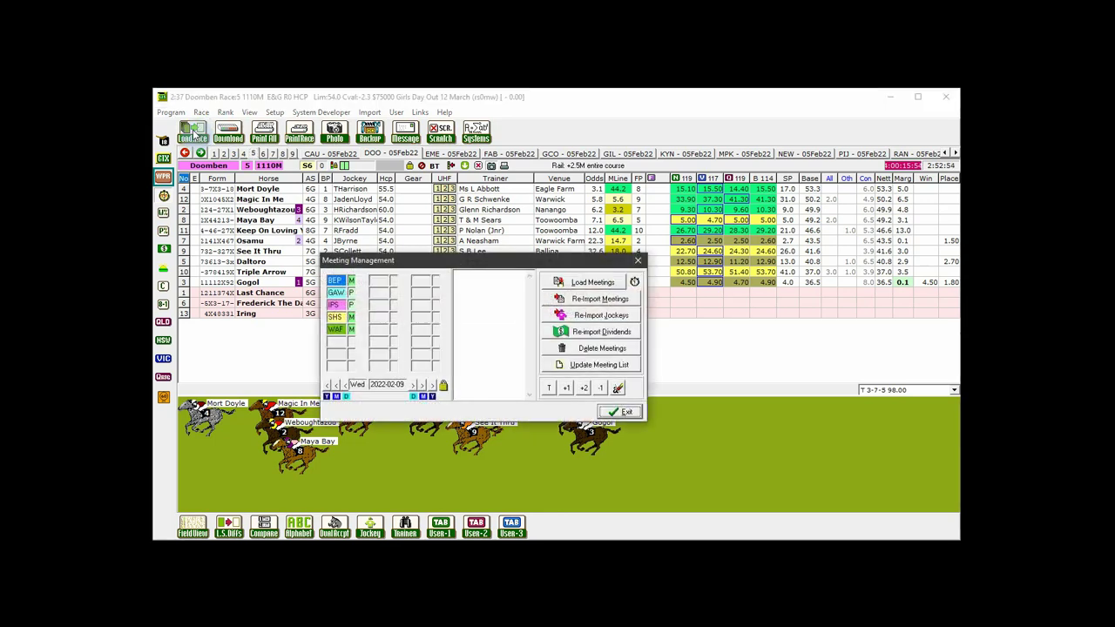
left_click(345, 385)
left_click(344, 385)
left_click(345, 385)
left_click(345, 385)
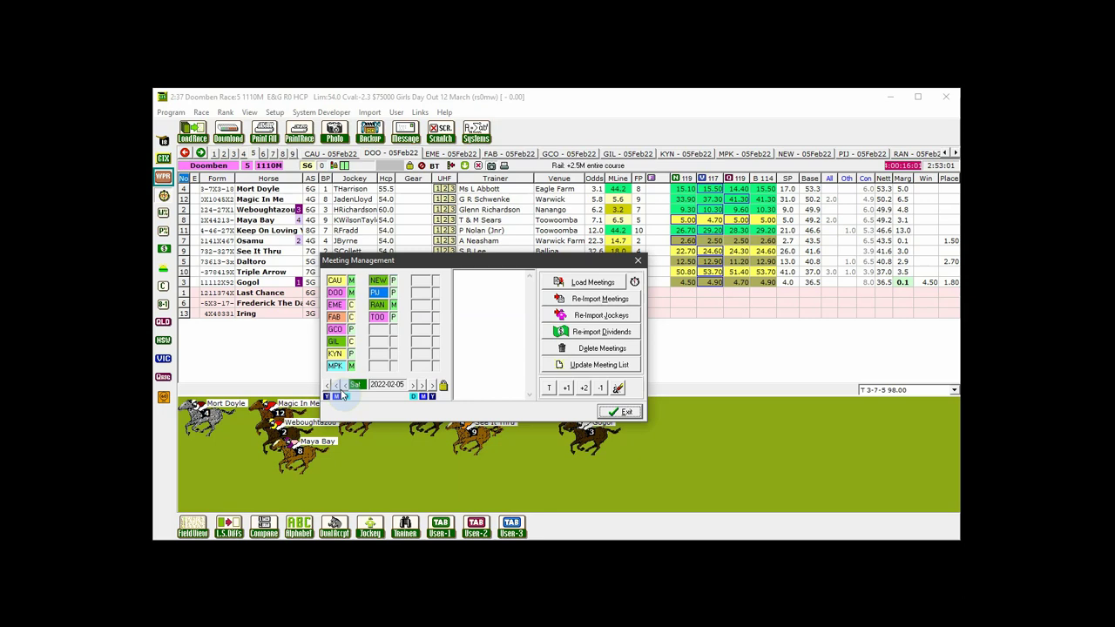
Try selecting the Newcastle meeting alone, then all M, P and C category meetings in turn, clearing each selection.
left_click(383, 285)
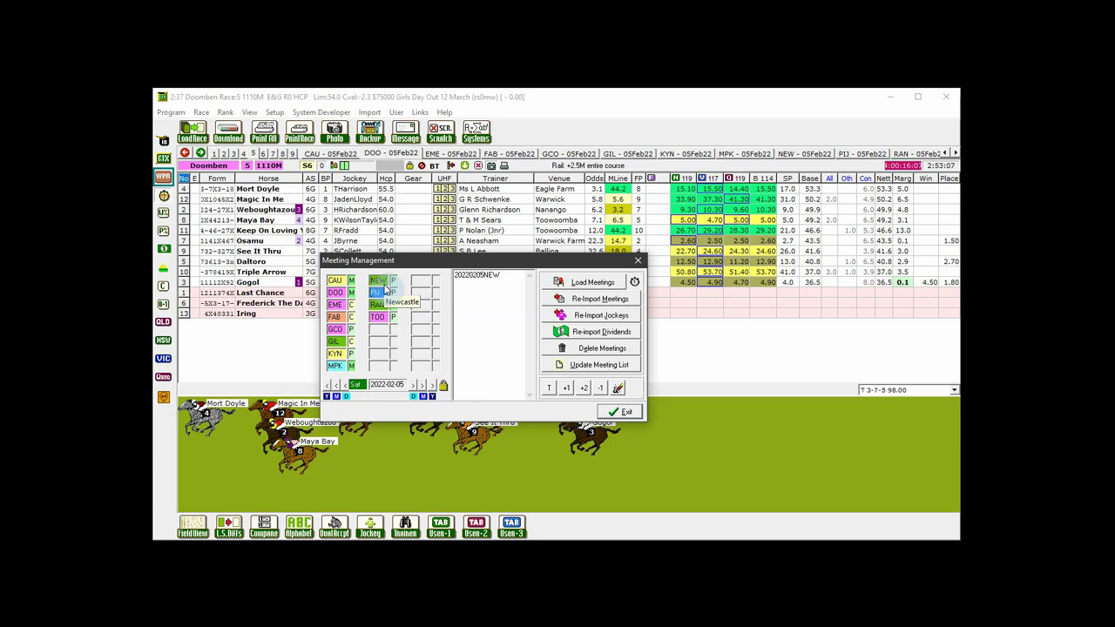
left_click(384, 289)
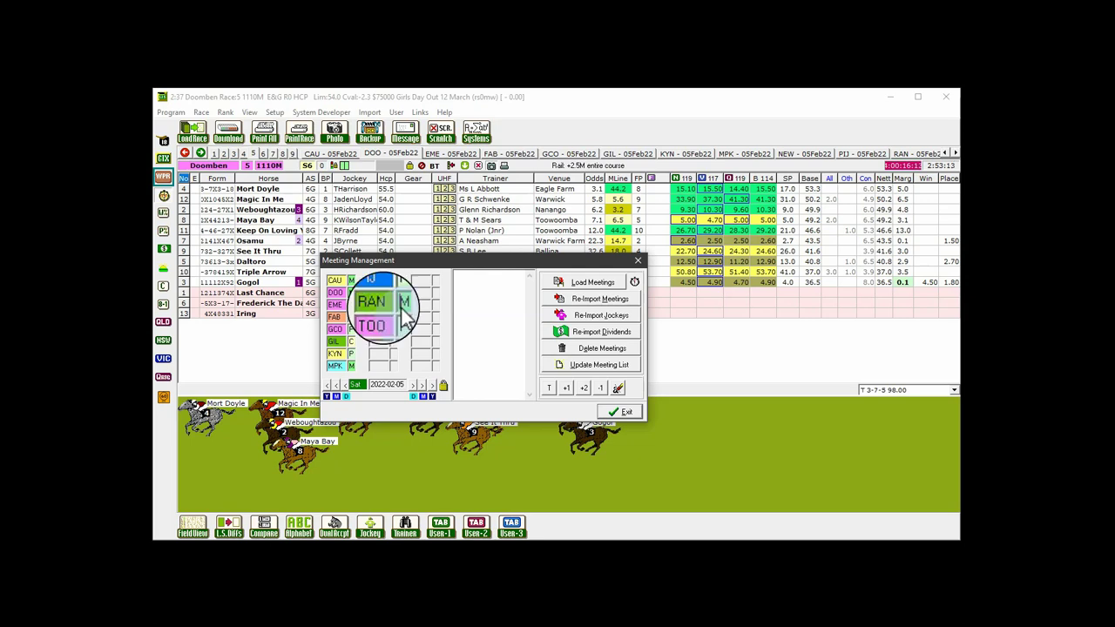
left_click(393, 307)
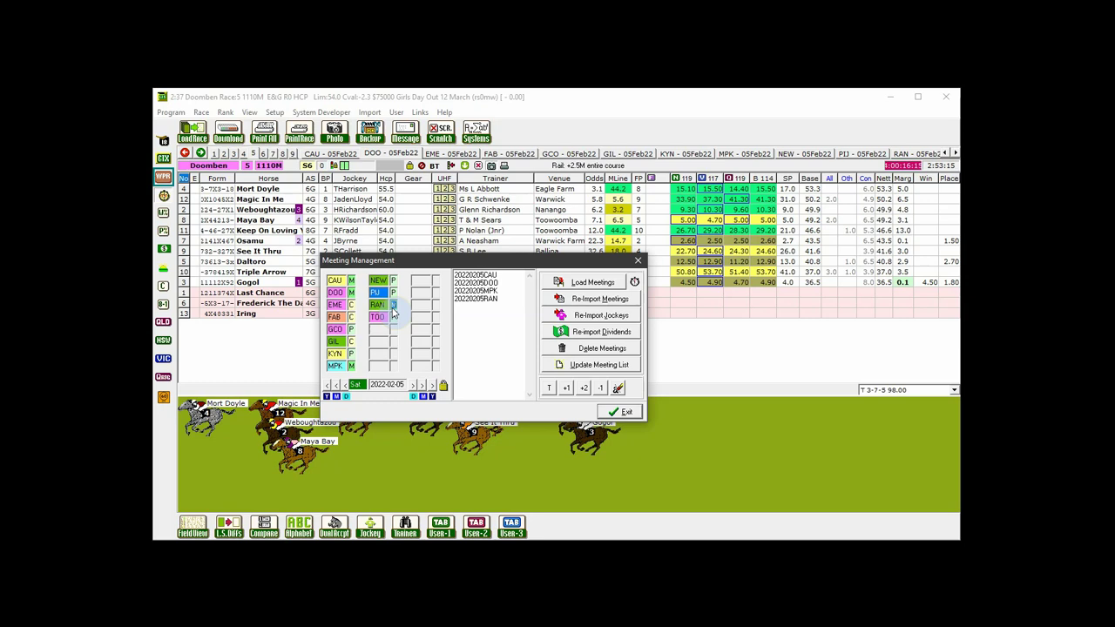
left_click(393, 306)
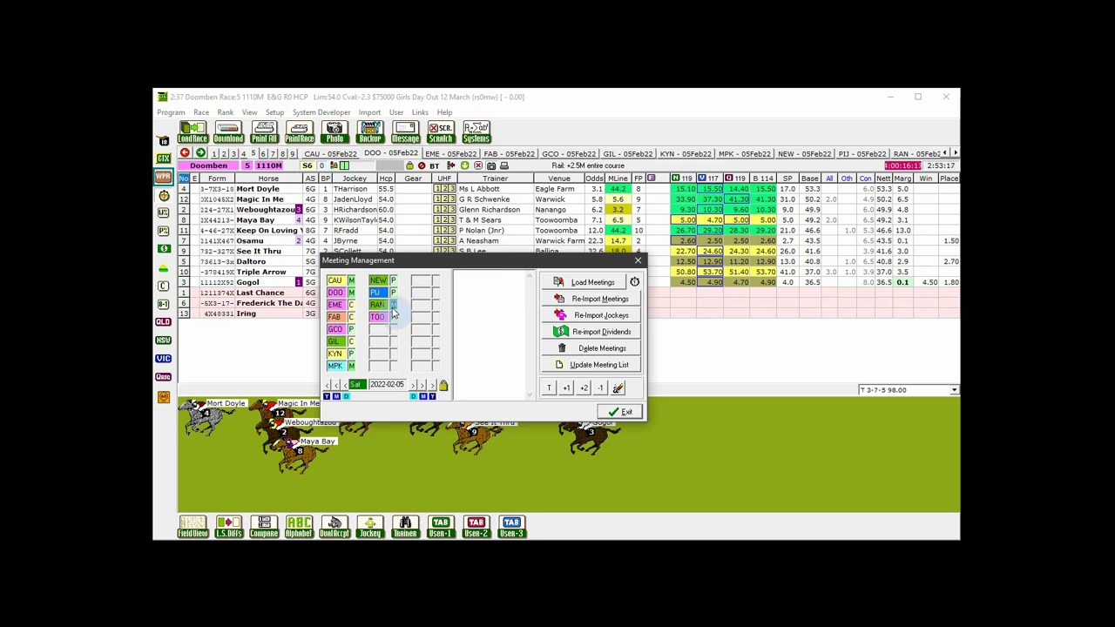
left_click(393, 307)
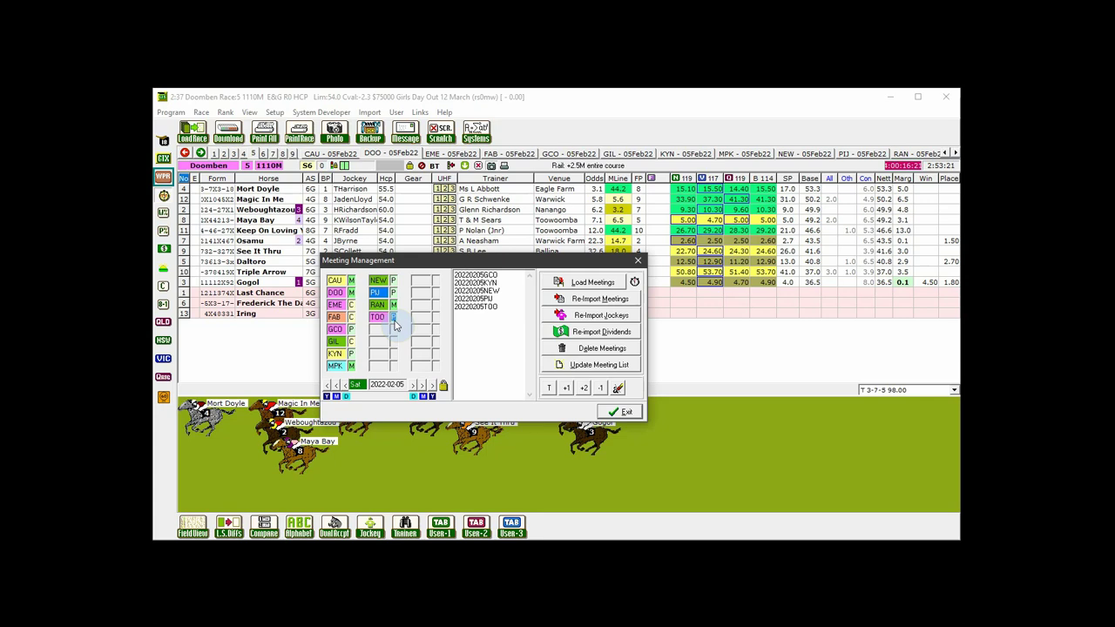
left_click(394, 319)
left_click(351, 322)
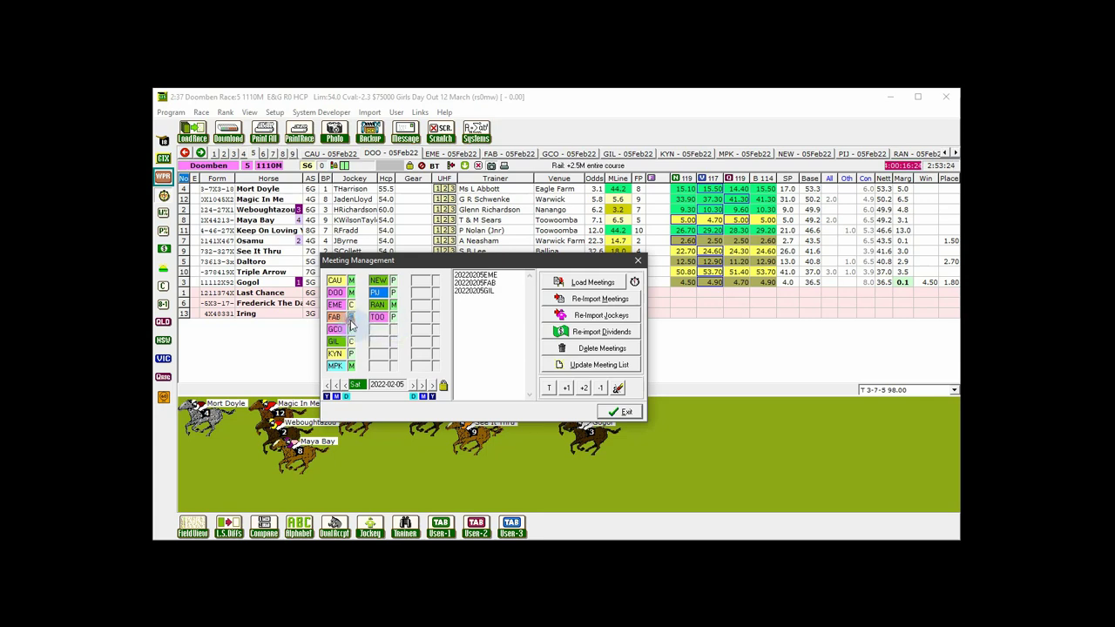
left_click(352, 322)
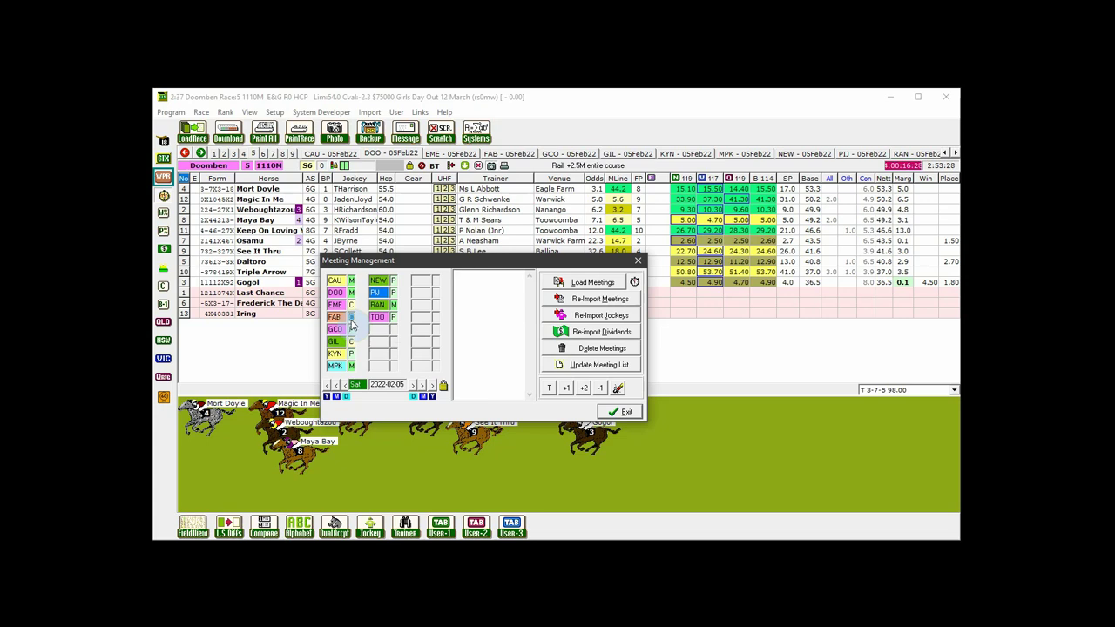
Try selecting every meeting in Newcastle's state and every meeting in Caulfield's state, clearing each selection.
left_click(374, 284)
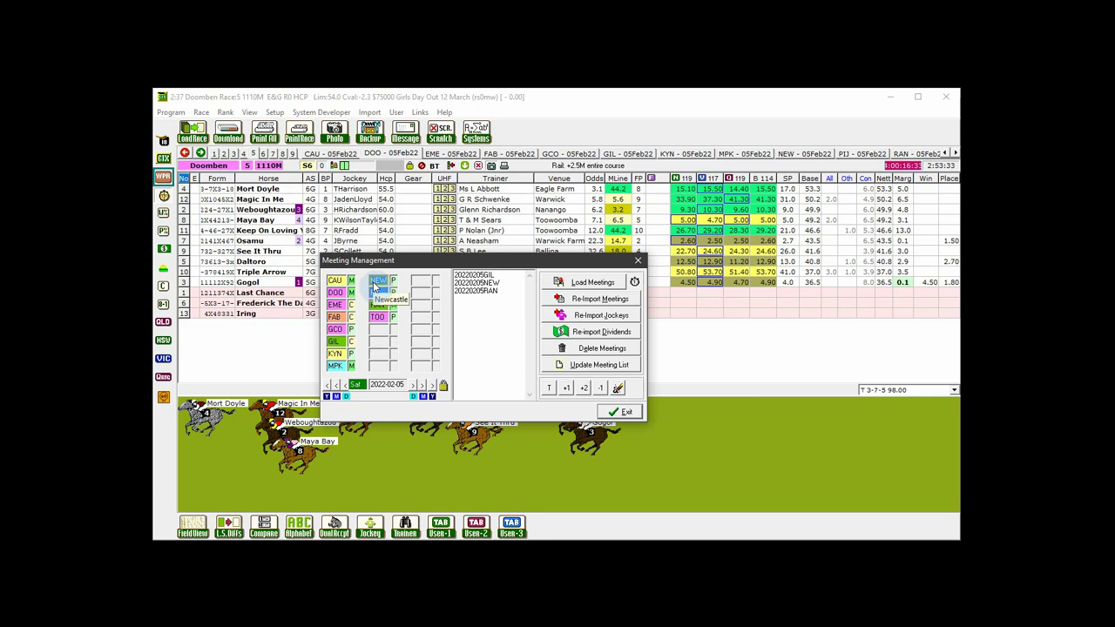
left_click(375, 285)
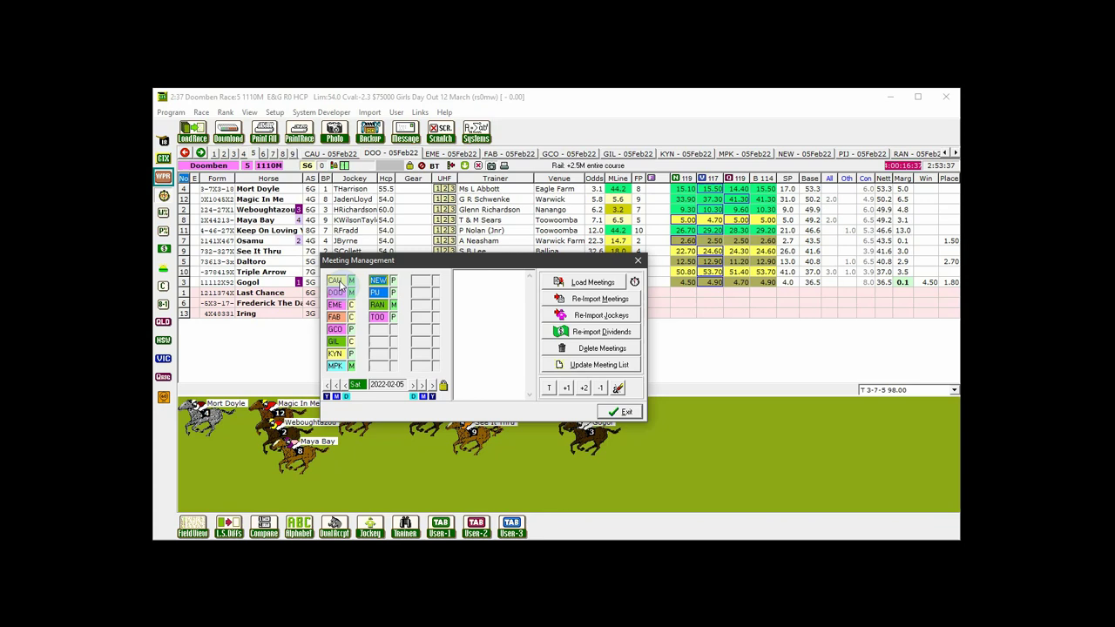
left_click(339, 284)
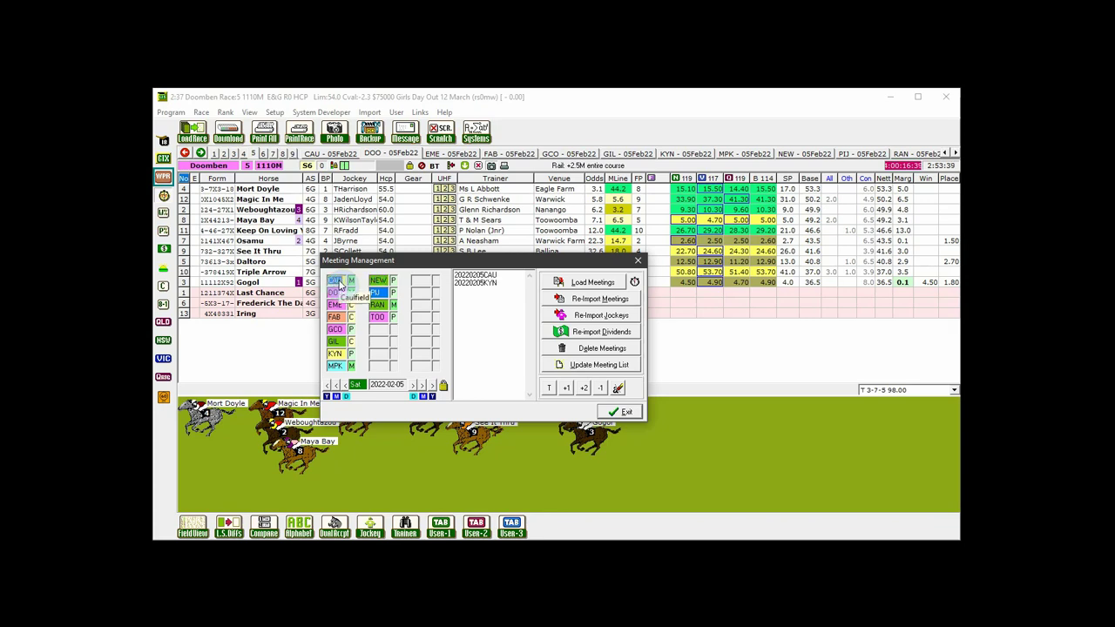
left_click(340, 285)
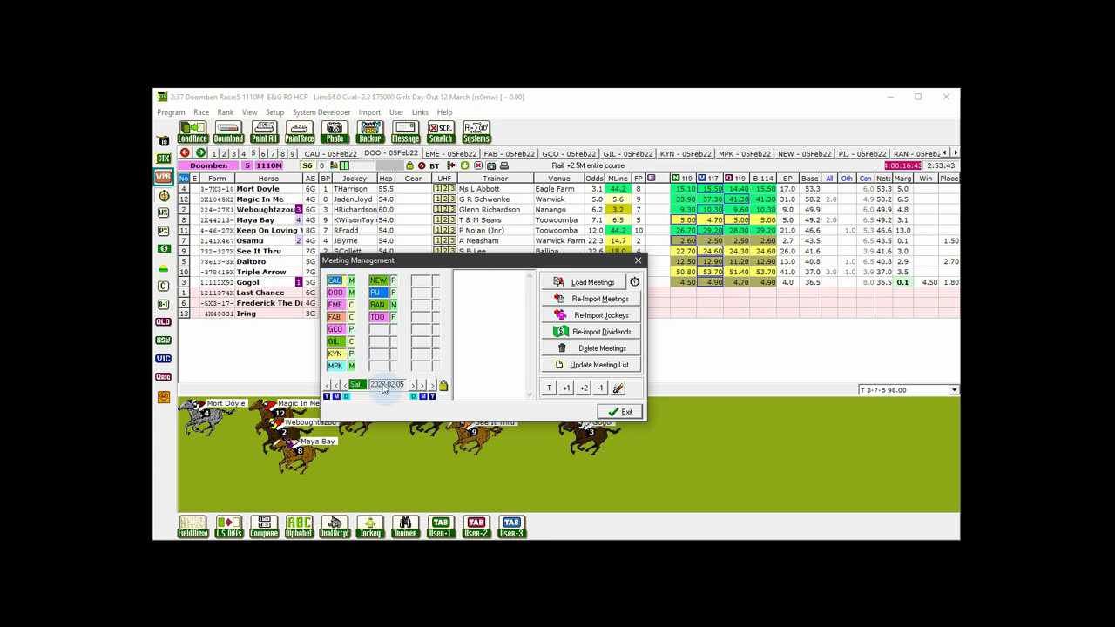
Try selecting all meetings dated 2022-02-05 except GIL, and clear the whole selection.
left_click(381, 388)
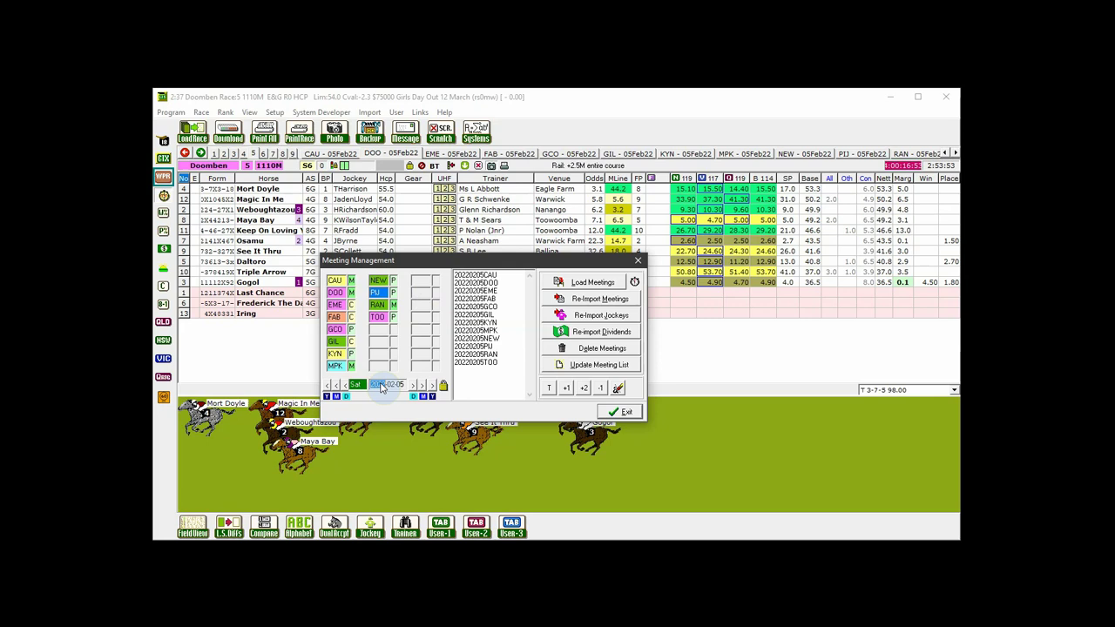
left_click(344, 343)
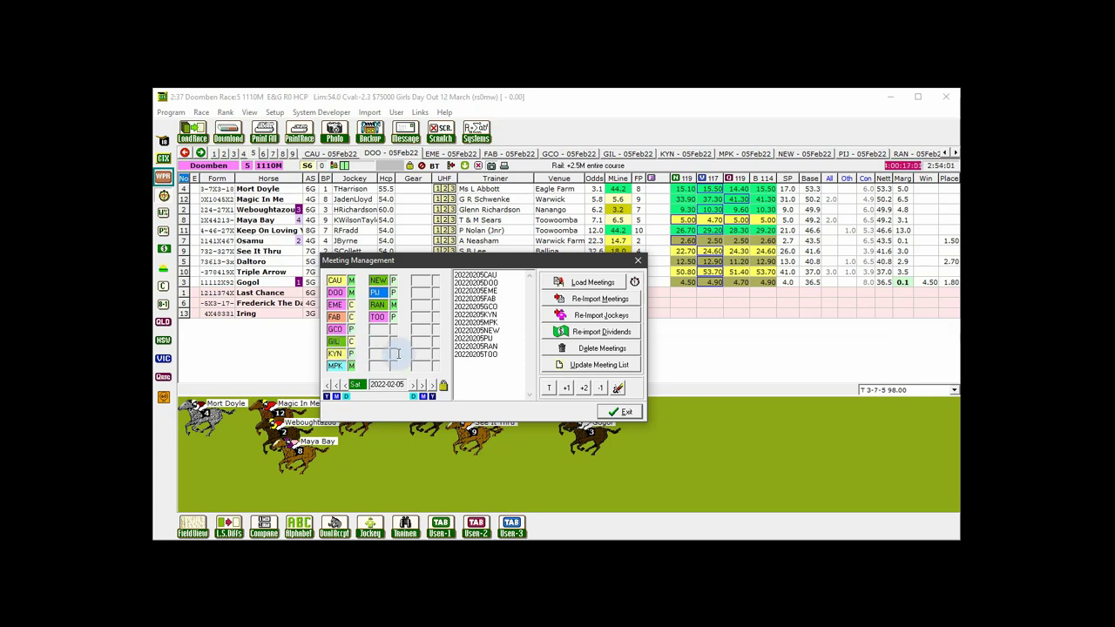
left_click(614, 389)
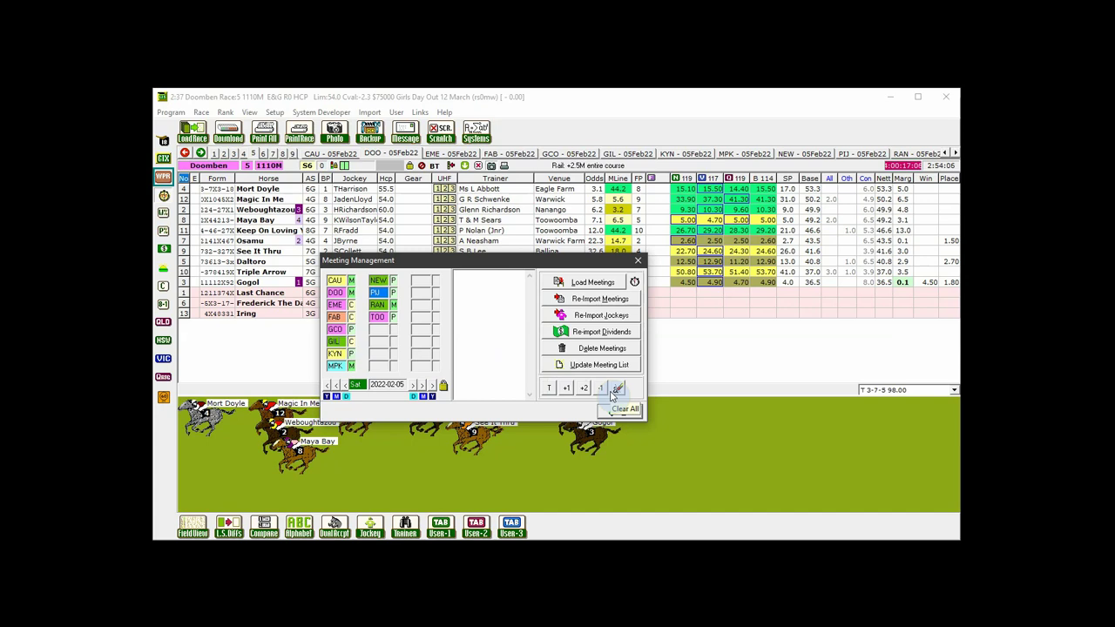
Try the quick selections for the meetings of today, tomorrow, the day after and the previous day, clearing each one.
left_click(549, 390)
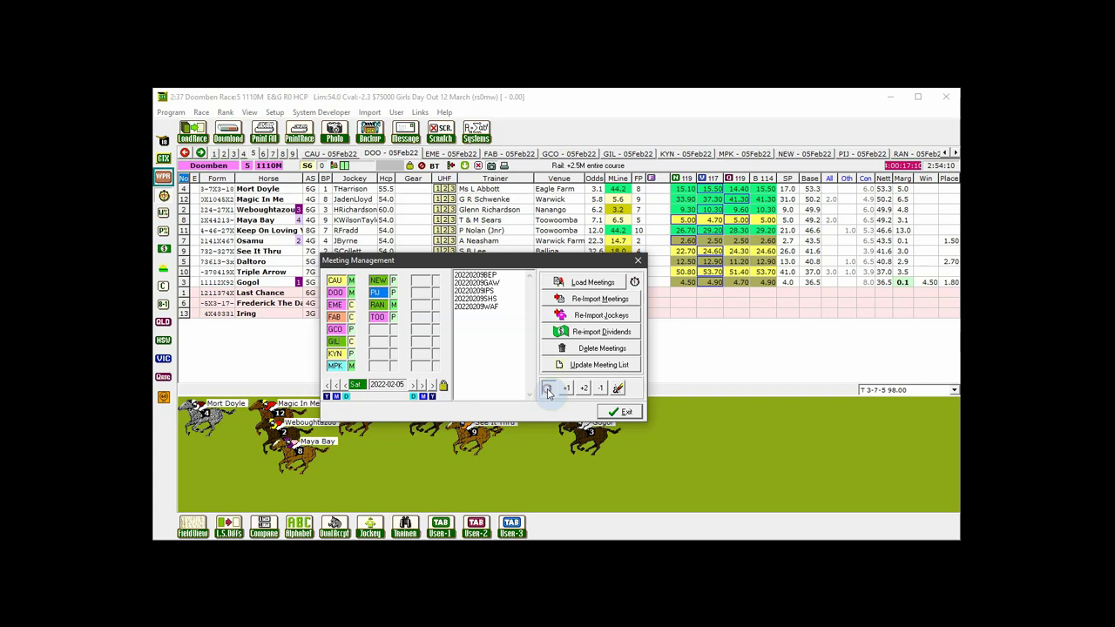
left_click(549, 390)
left_click(568, 392)
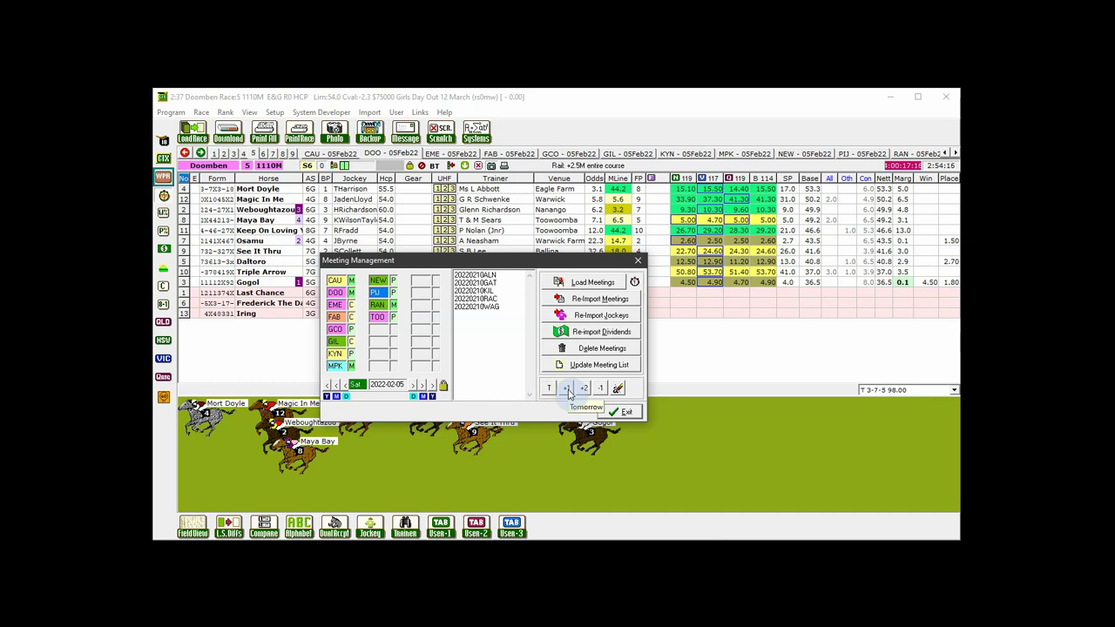
left_click(568, 392)
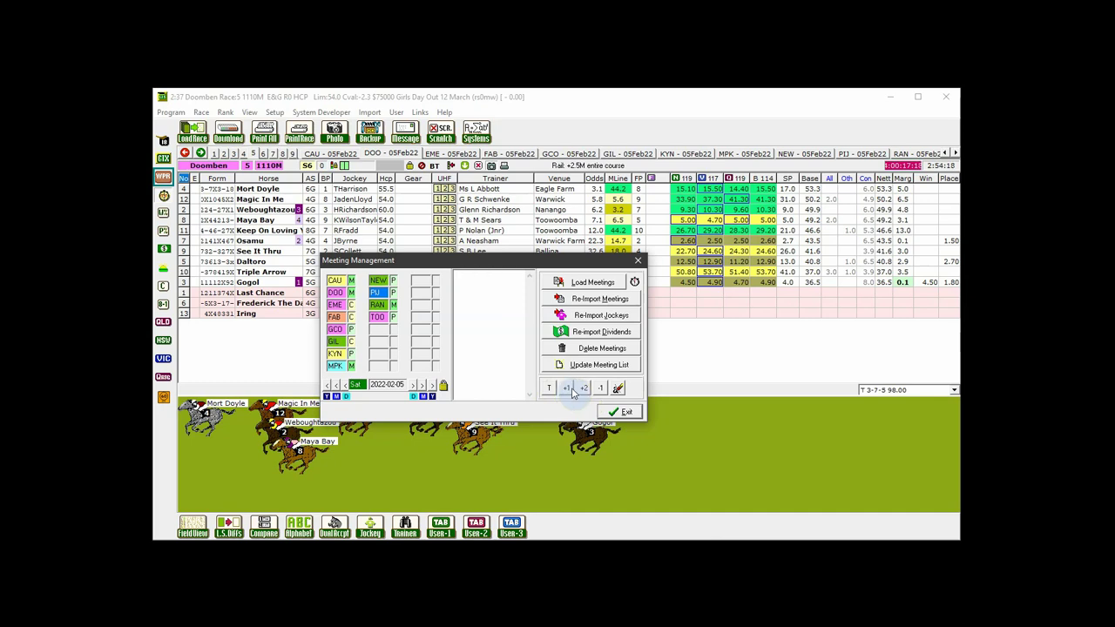
left_click(587, 389)
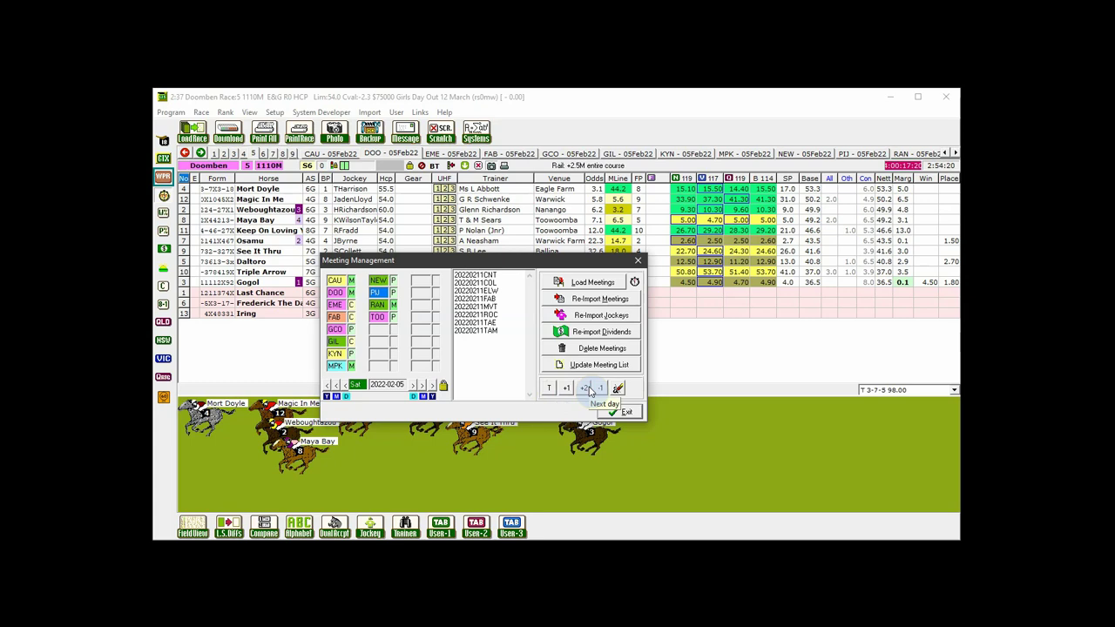
left_click(588, 390)
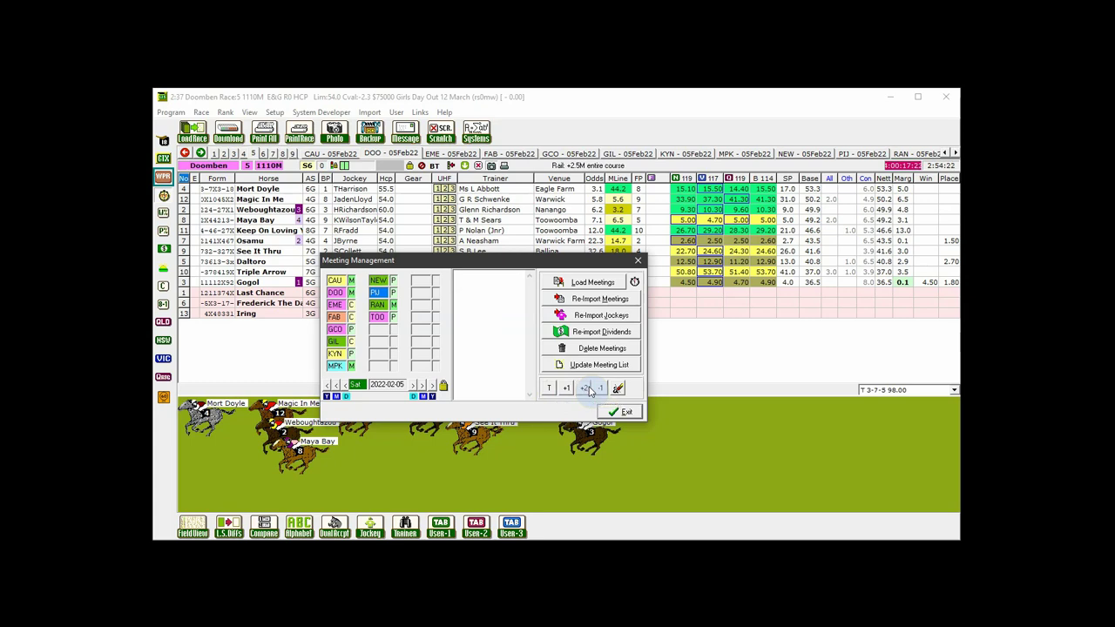
left_click(599, 391)
Select all meetings dated 2022-02-05 and load them.
left_click(383, 390)
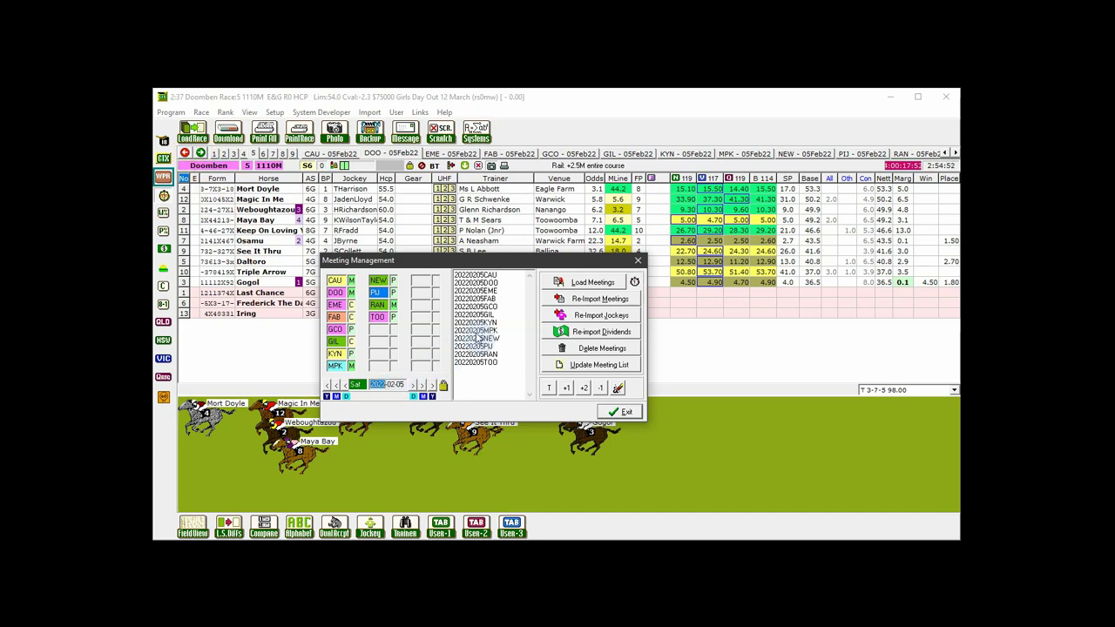
left_click(572, 283)
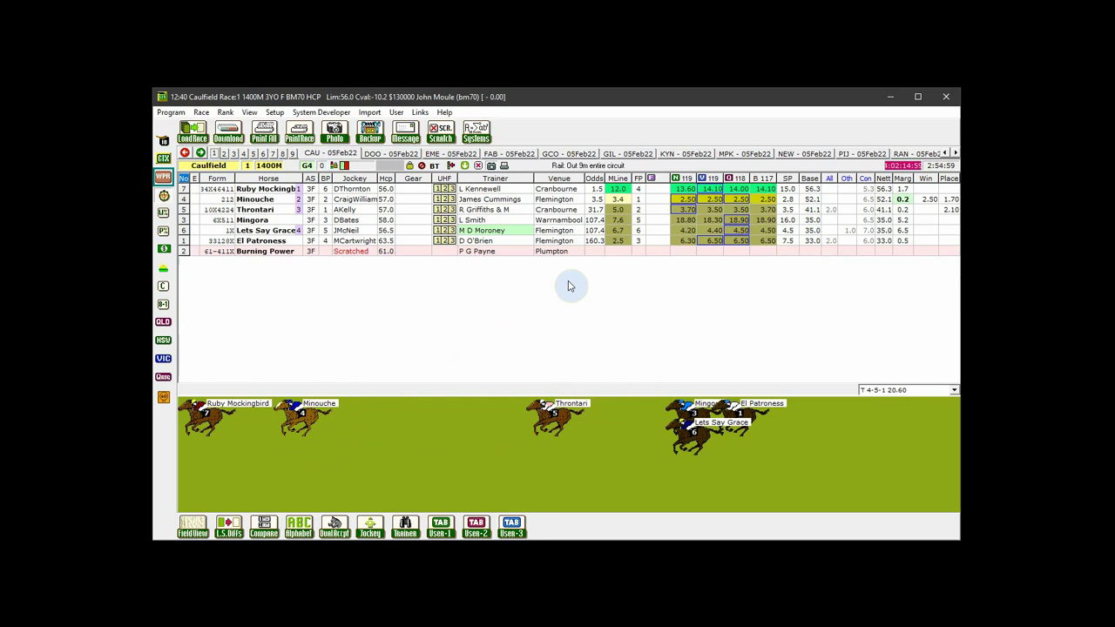
Step forward through the loaded races from Caulfield Race 2 to Doomben Race 3.
left_click(200, 153)
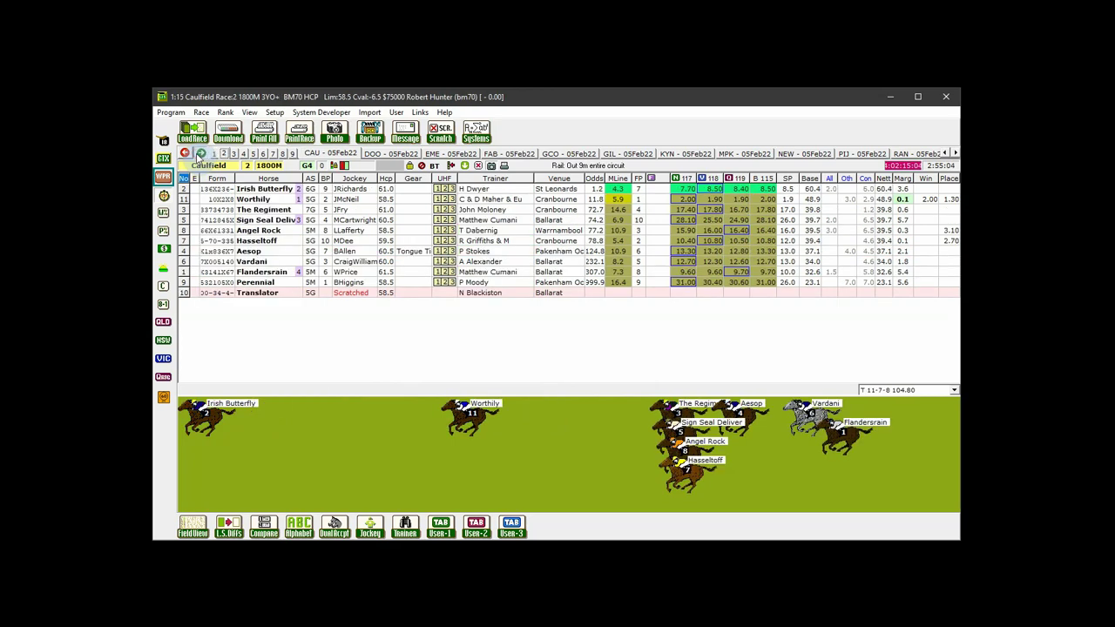
left_click(199, 153)
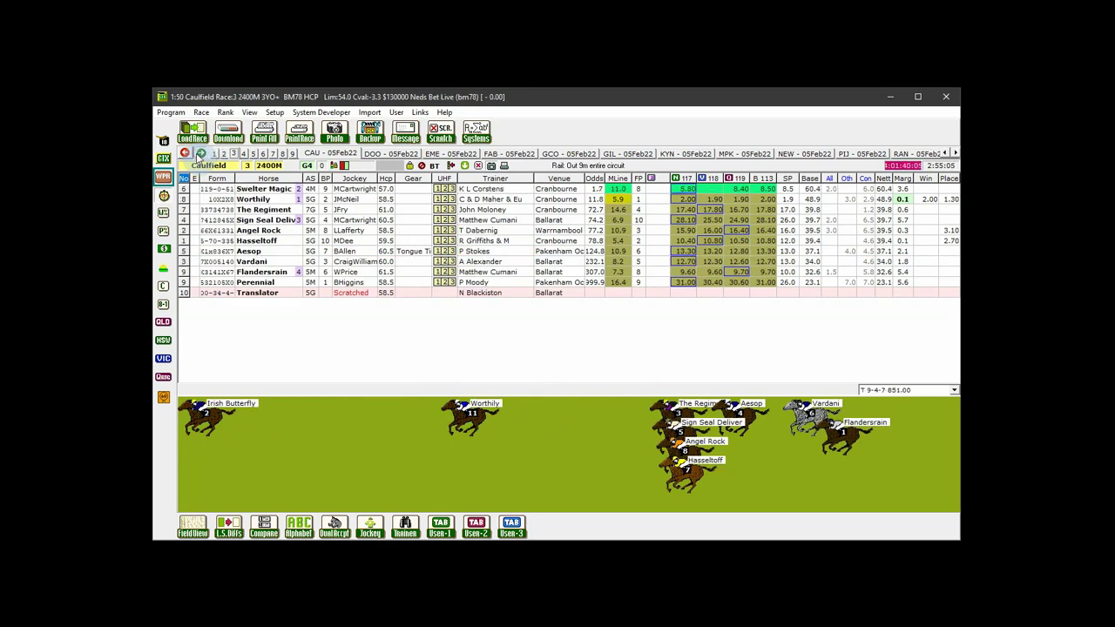
left_click(199, 154)
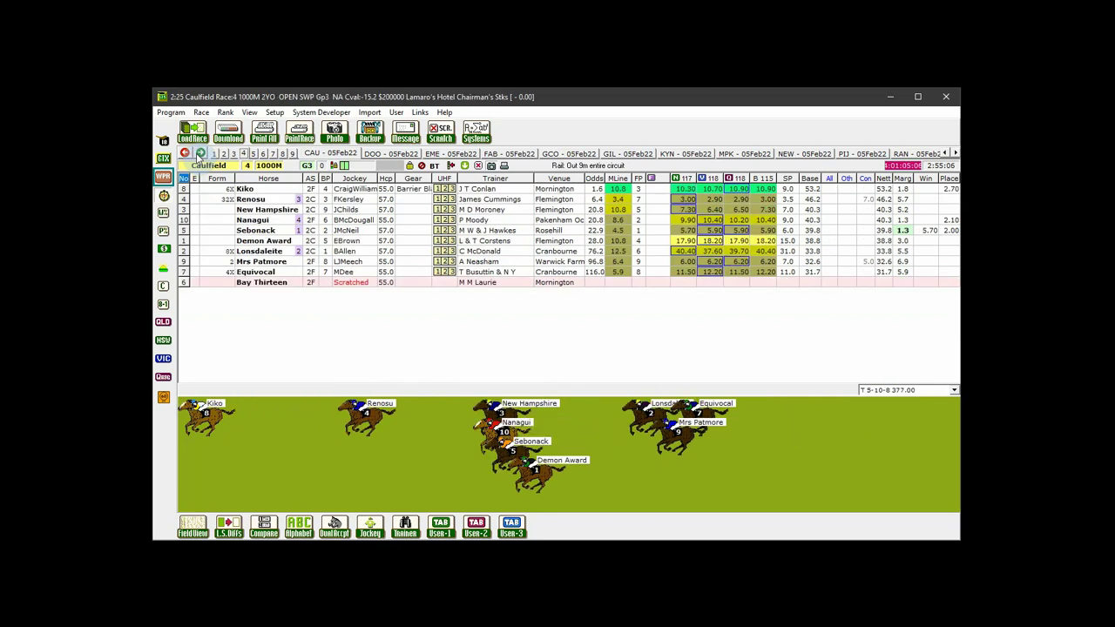
left_click(199, 154)
left_click(200, 153)
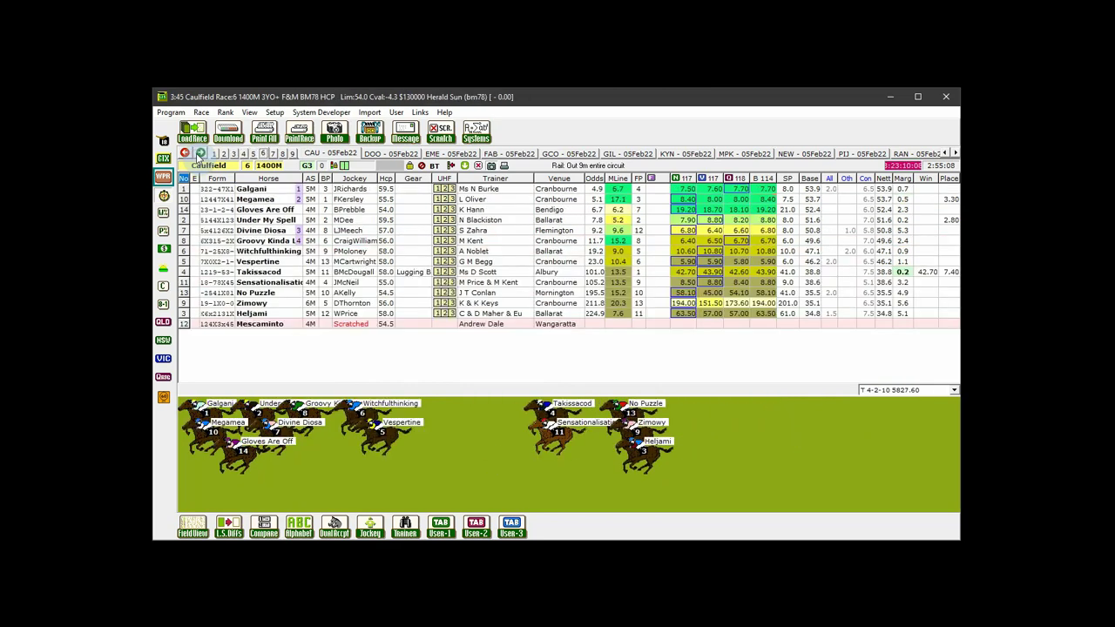
left_click(200, 154)
left_click(199, 153)
left_click(199, 153)
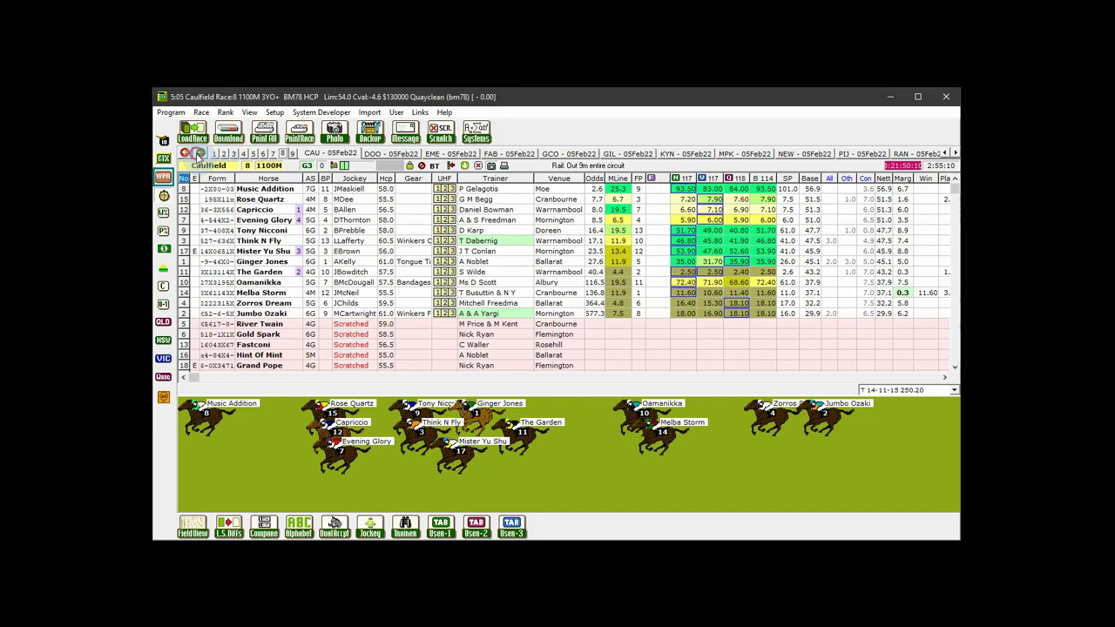
left_click(200, 153)
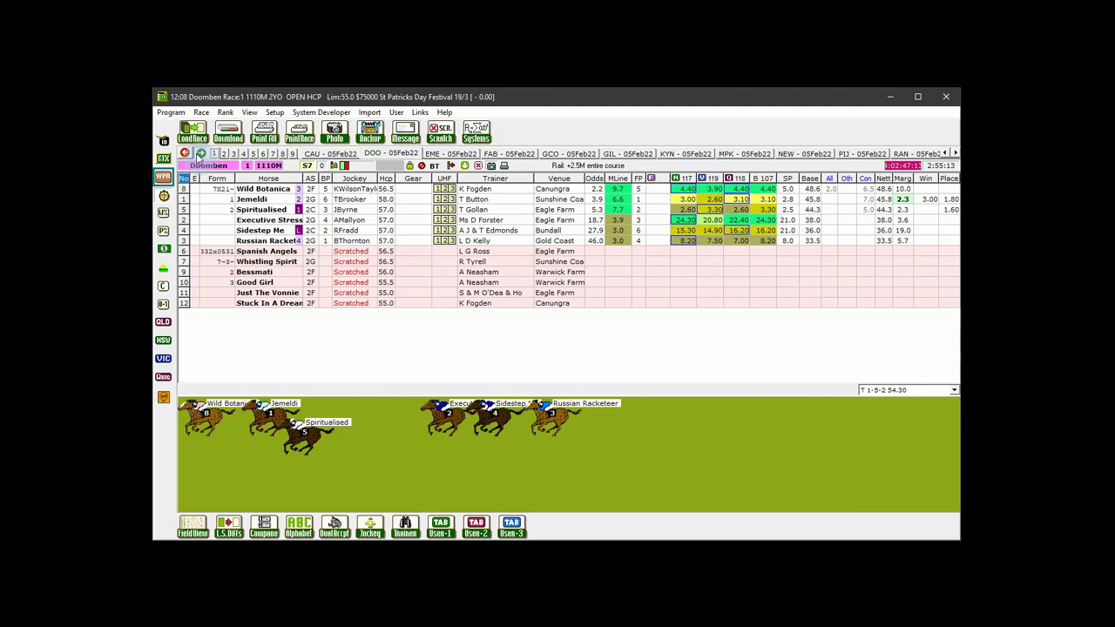
left_click(200, 153)
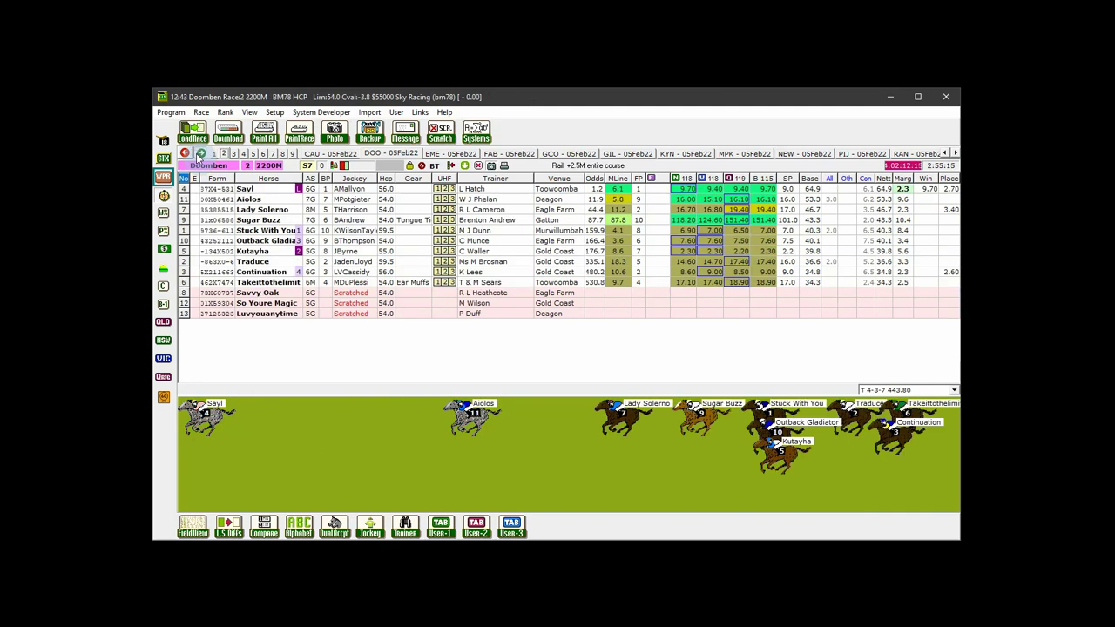
left_click(200, 153)
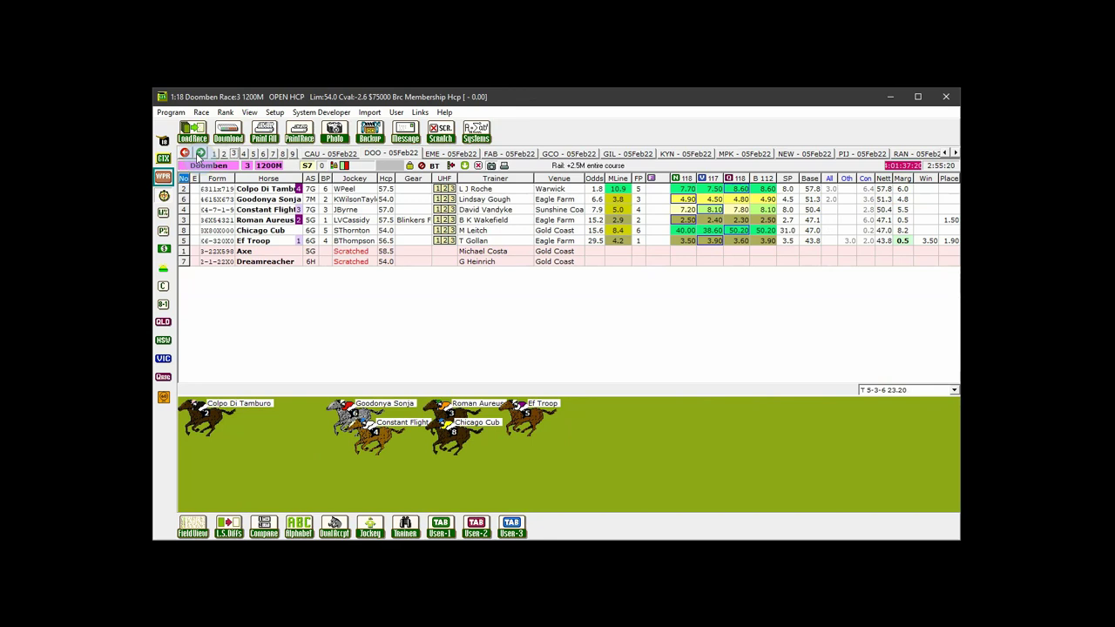
Select all meetings dated 2022-02-05 and load them in order of race start time.
left_click(197, 135)
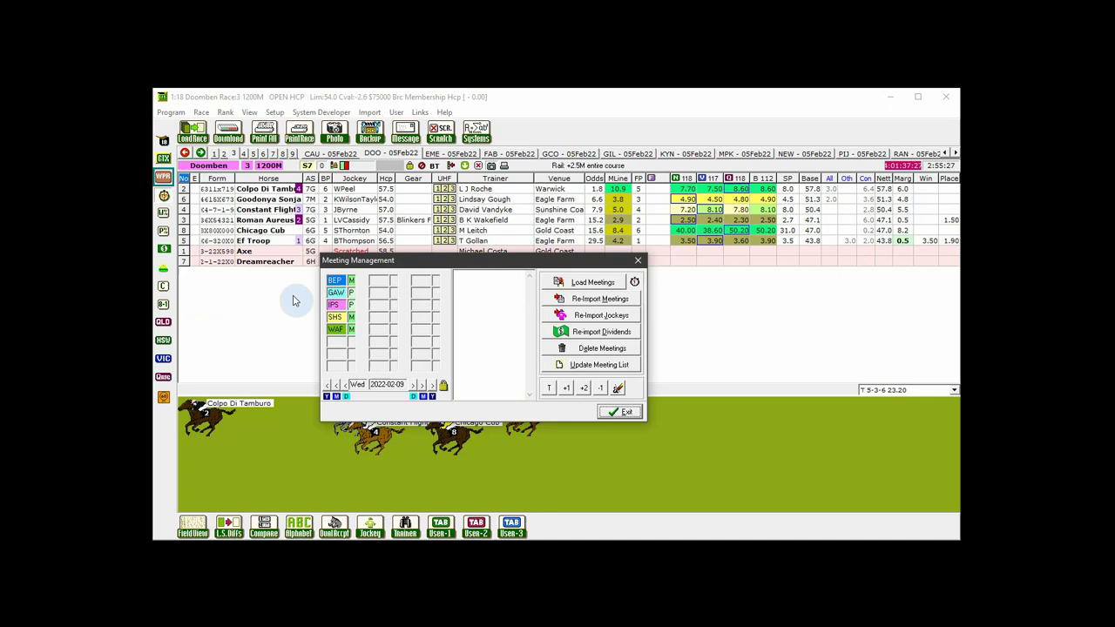
left_click(347, 385)
left_click(347, 386)
left_click(347, 386)
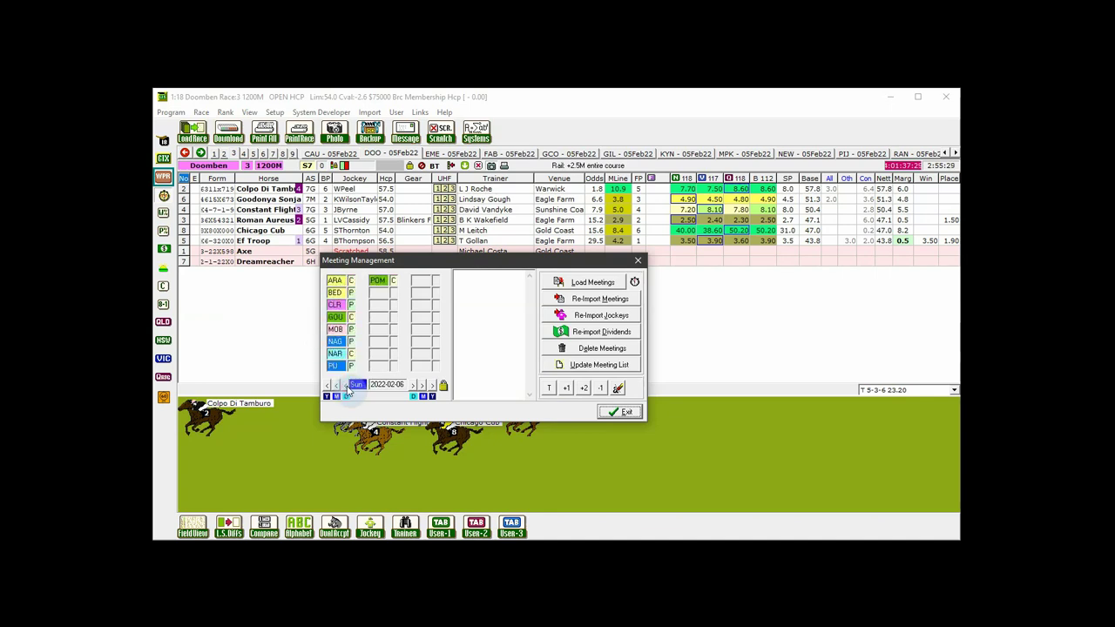
left_click(347, 386)
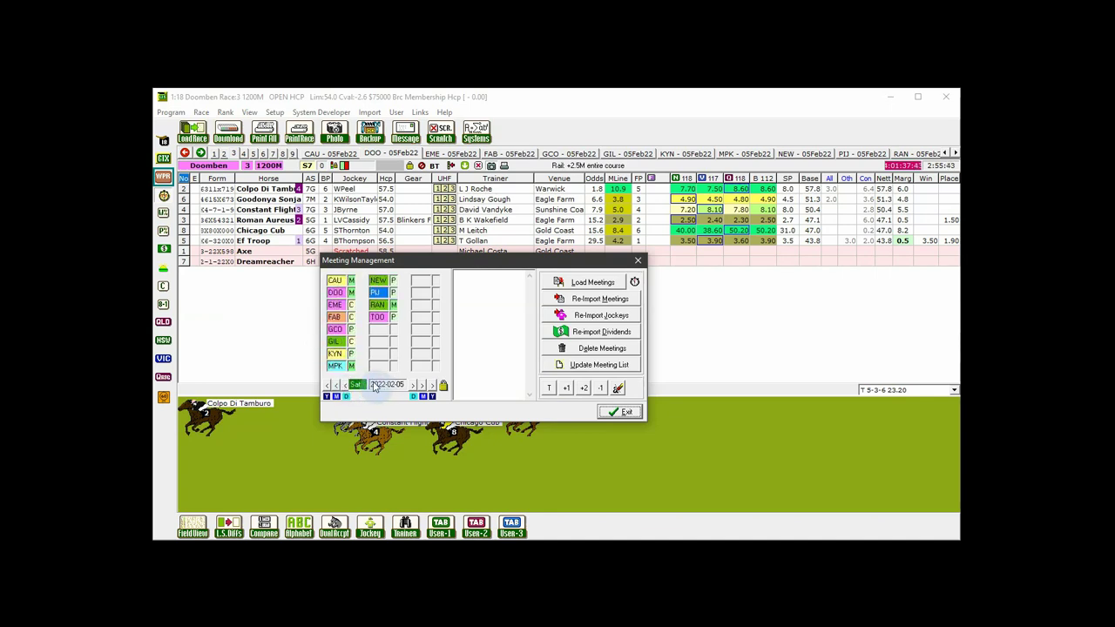
left_click(390, 389)
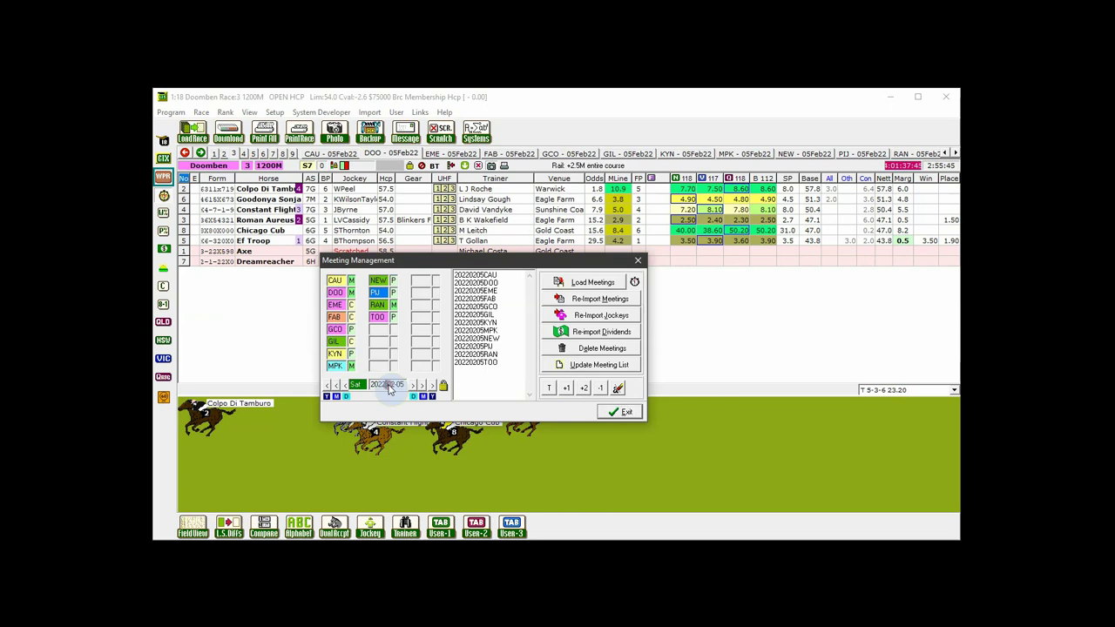
left_click(596, 285)
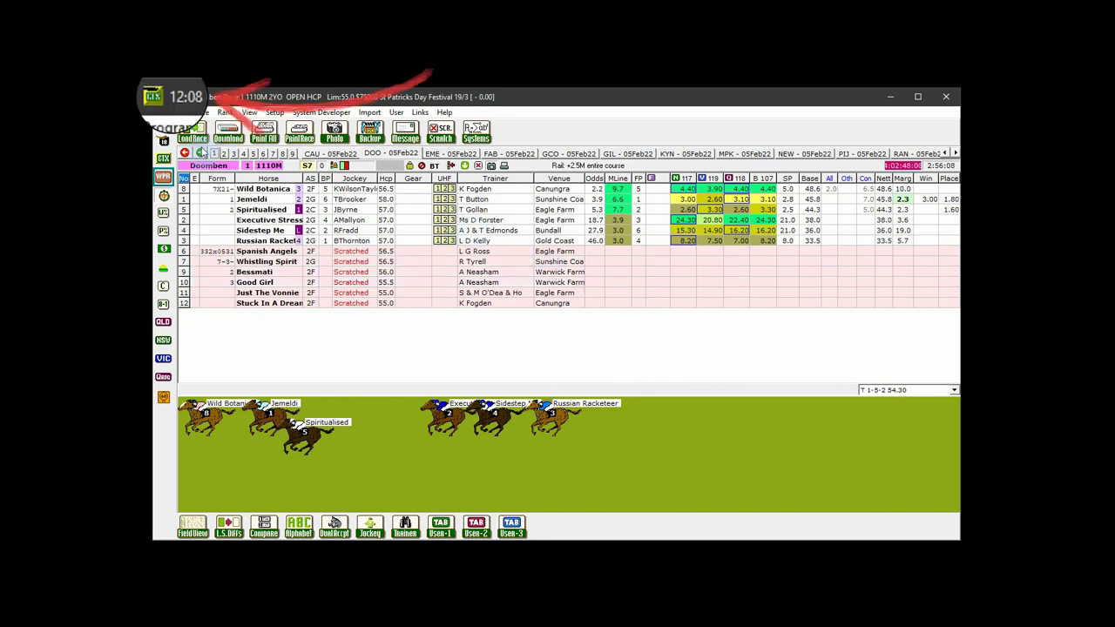
Step forward through the time-ordered races from Doomben Race 1 to Gold Coast Race 1.
left_click(200, 153)
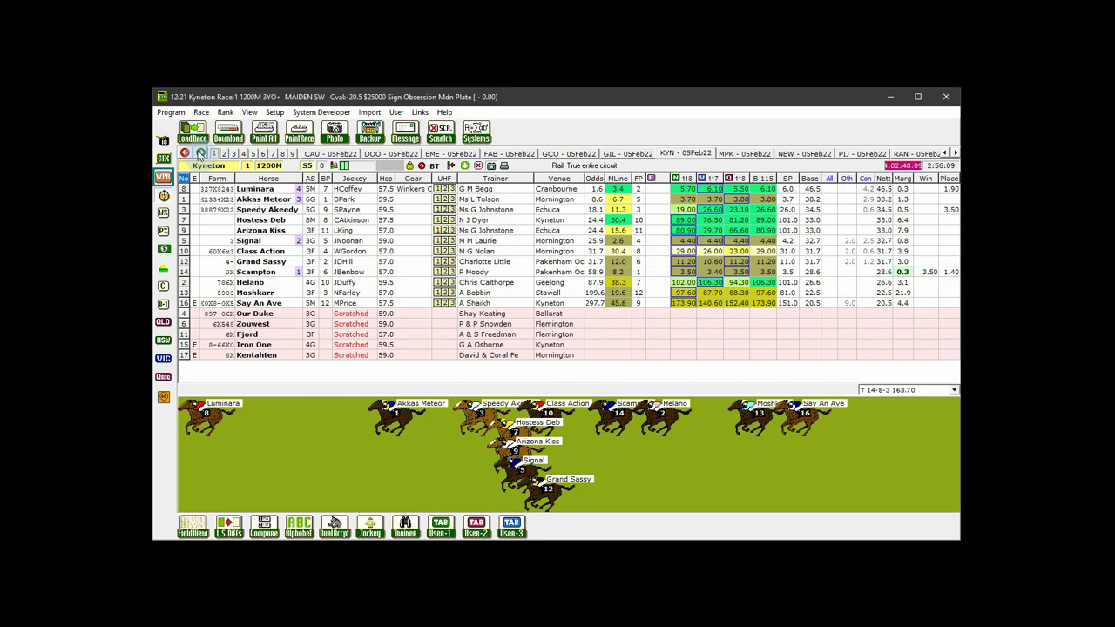
left_click(201, 153)
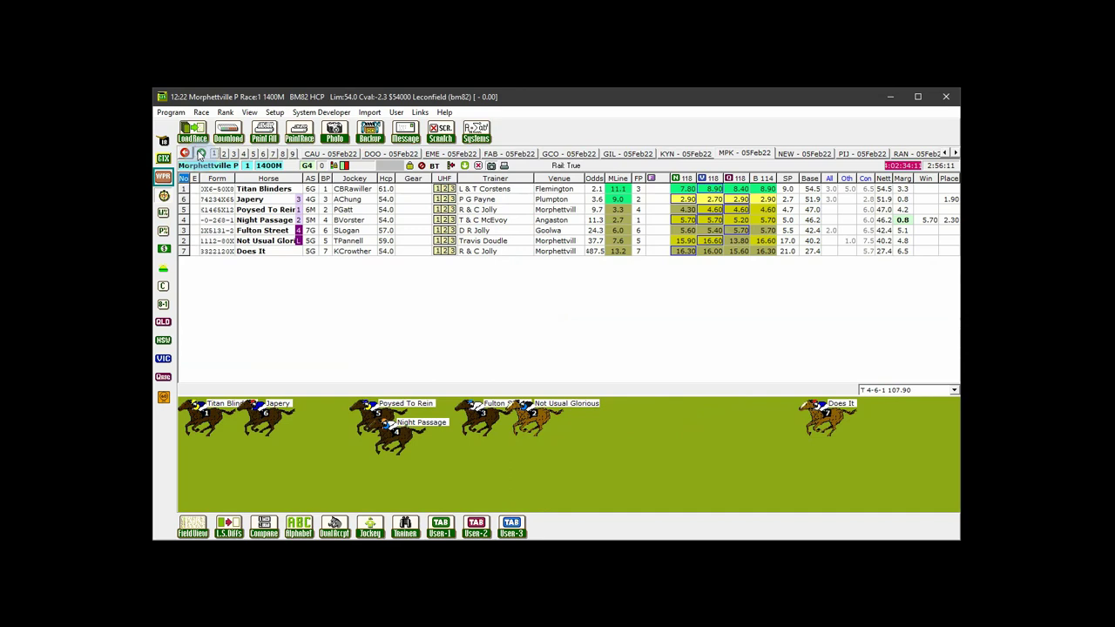
left_click(200, 152)
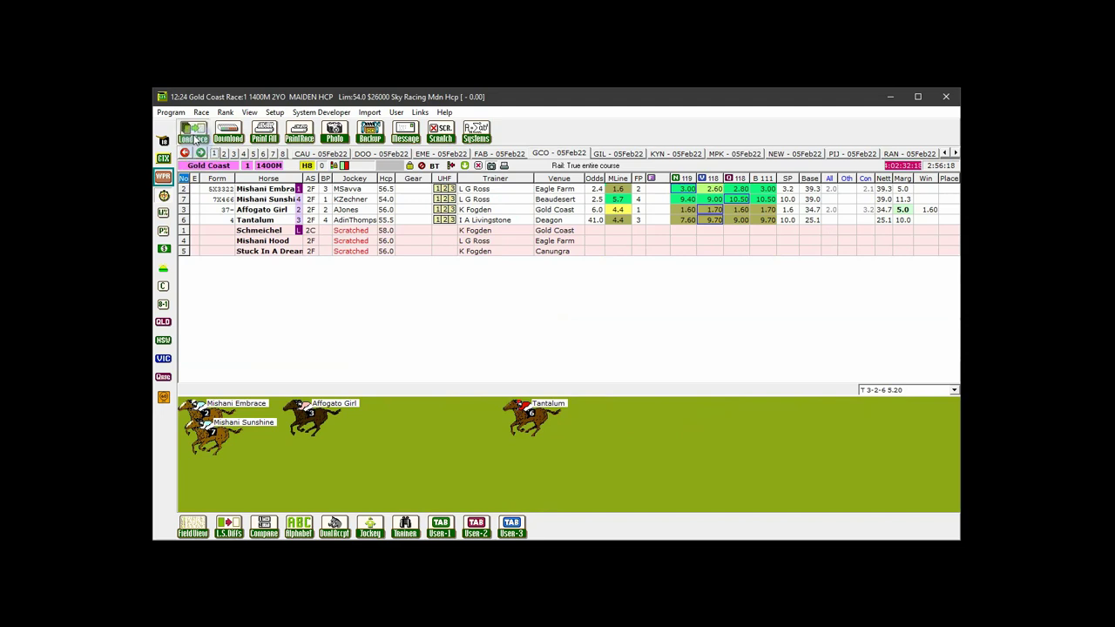
Delete the GER meeting dated 2022-02-03 from the meeting list.
left_click(193, 135)
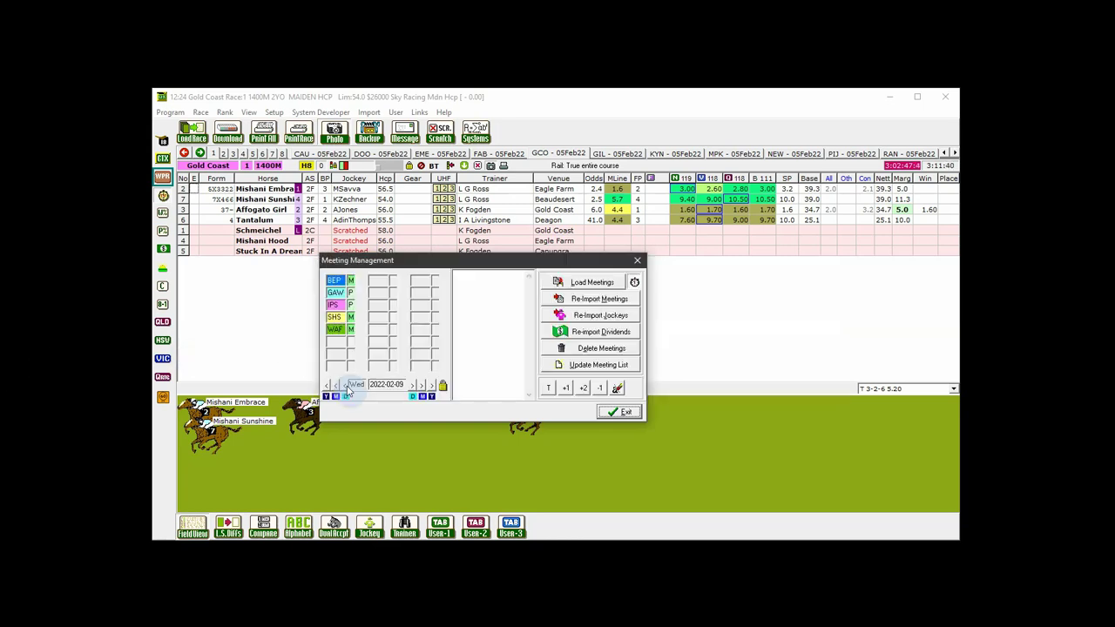
left_click(346, 388)
left_click(346, 387)
left_click(346, 388)
left_click(346, 387)
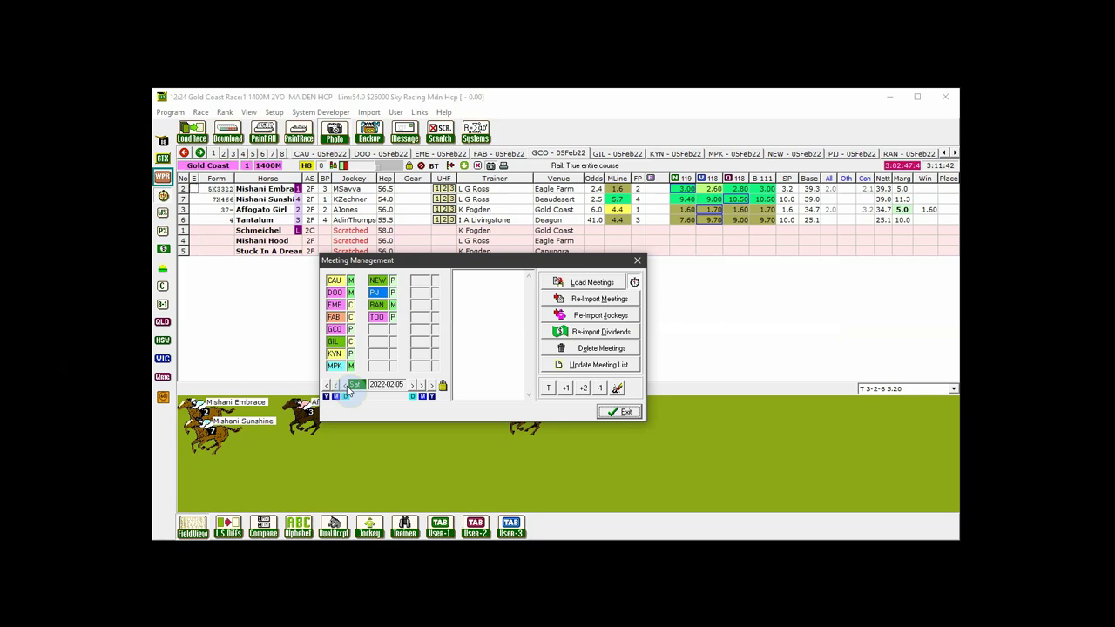
left_click(346, 388)
left_click(346, 388)
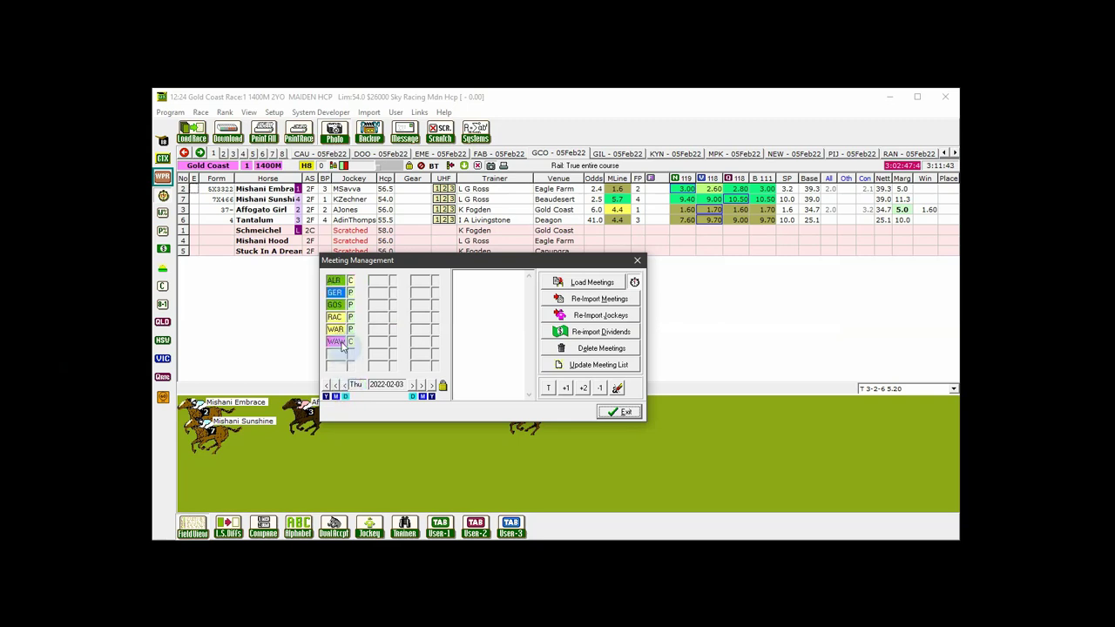
left_click(337, 296)
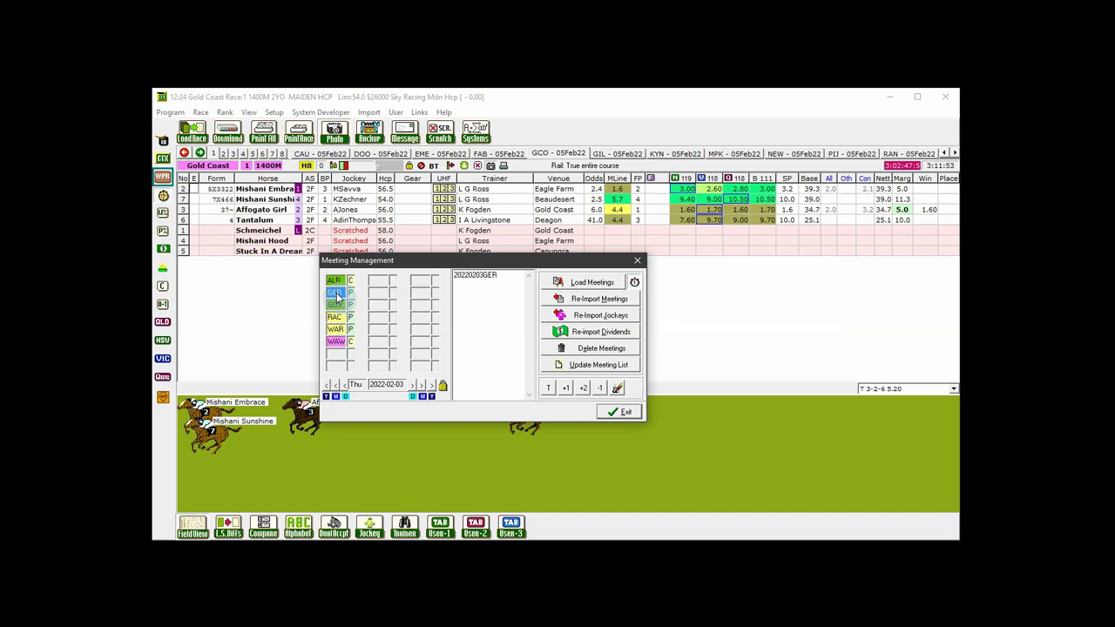
left_click(597, 348)
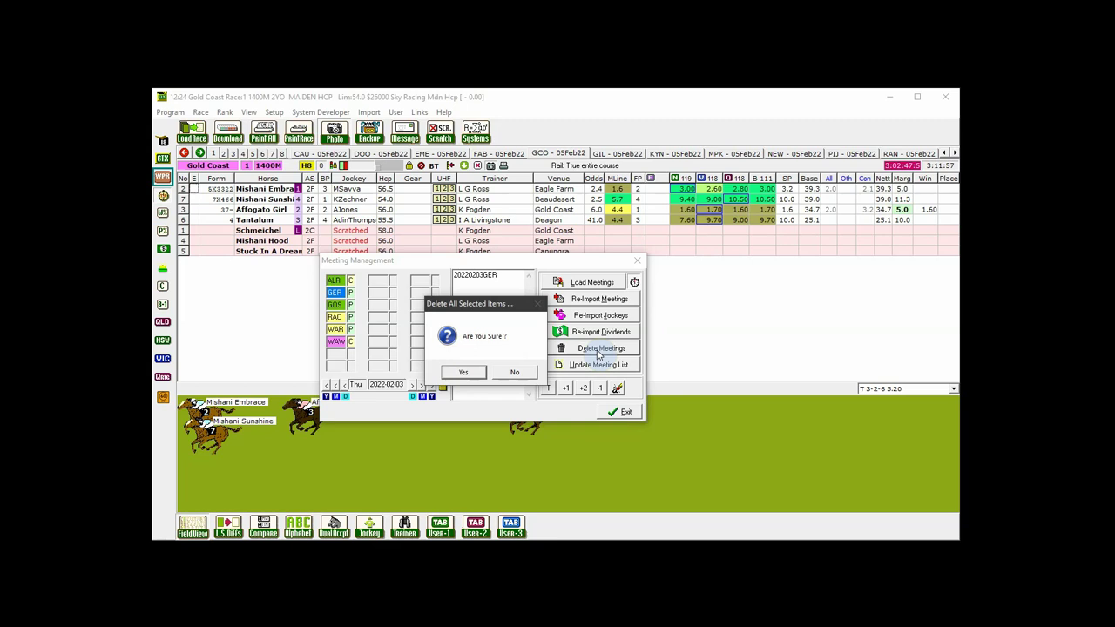
left_click(464, 373)
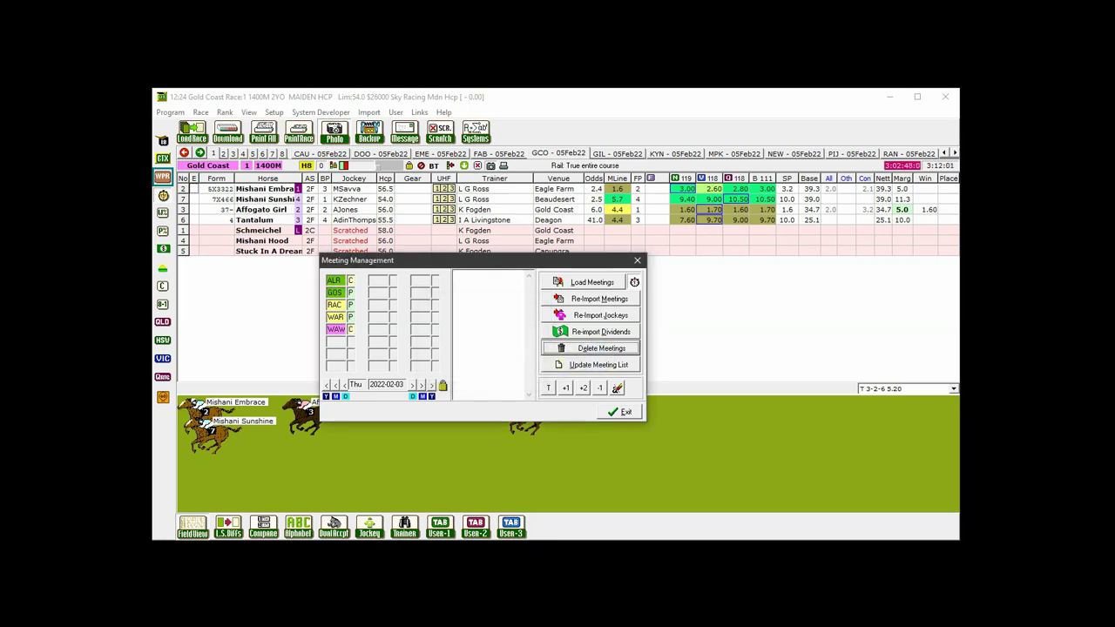